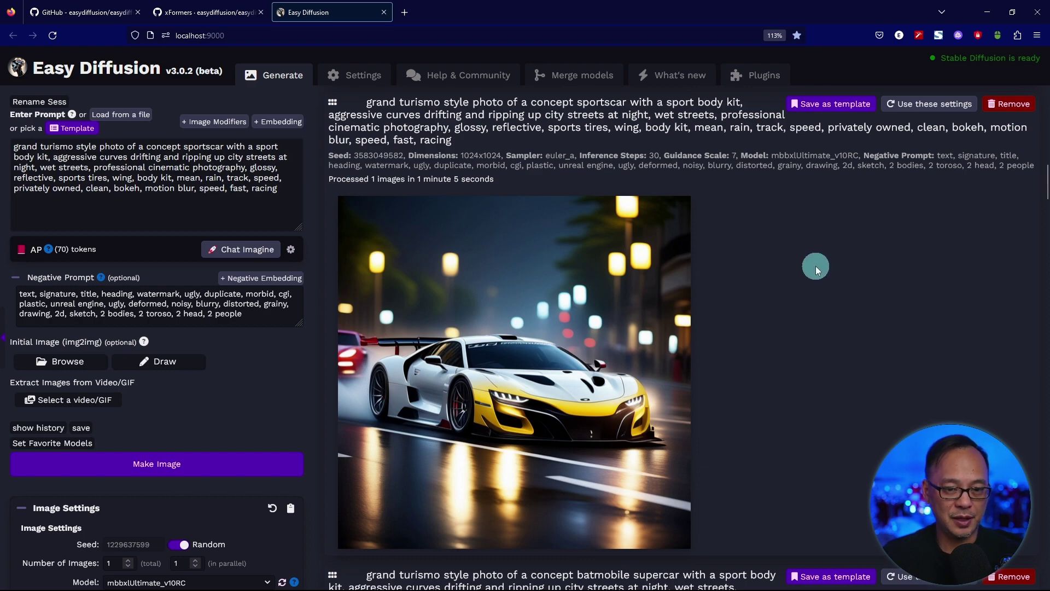
- Review the sportscar render's Image Settings: 1024x1024, Euler Ancestral sampler, 30 inference steps
key("ctrl+plus")
key("ctrl+plus")
key("ctrl+plus")
key("ctrl+plus")
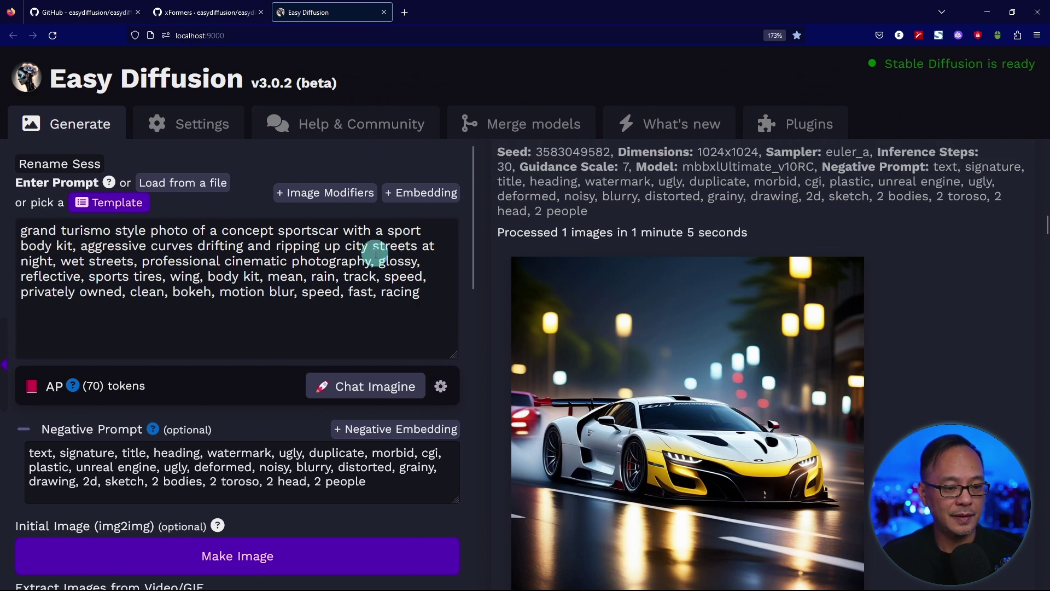
scroll(375, 255, "down", 6)
scroll(376, 264, "down", 2)
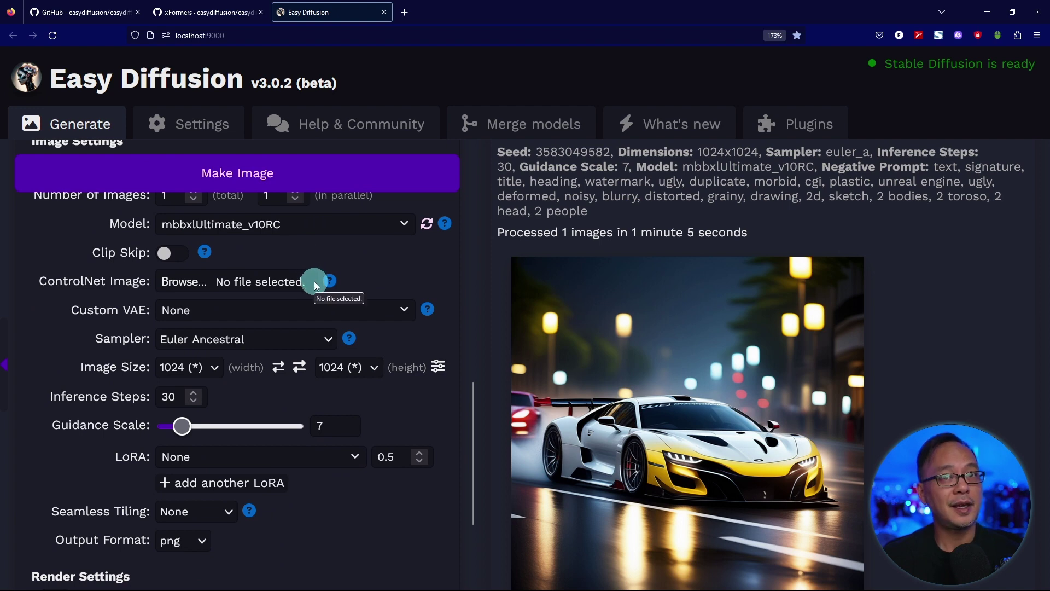
key("ctrl+minus")
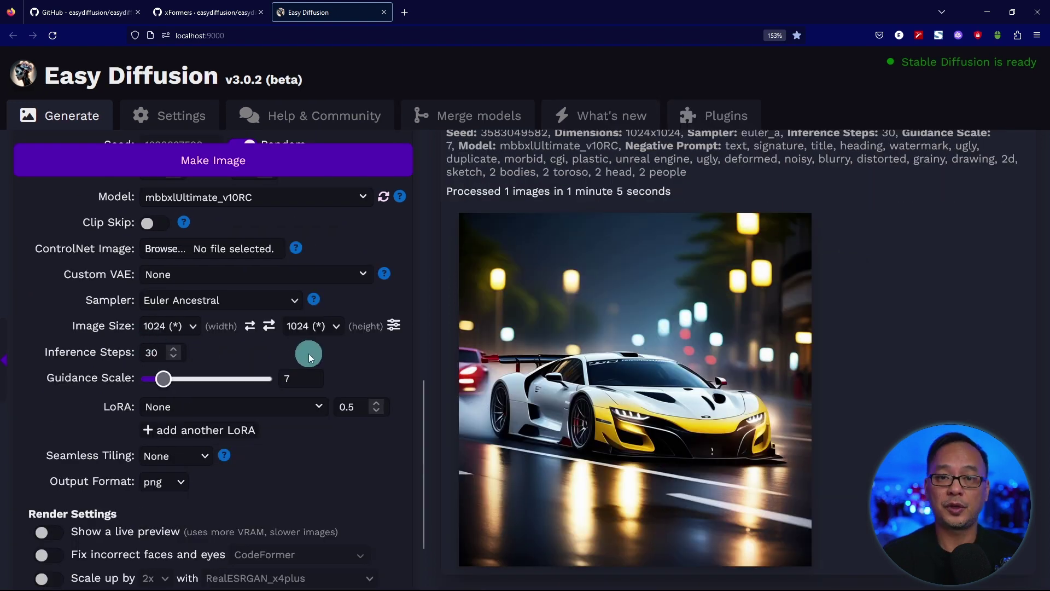
scroll(314, 361, "up", 10)
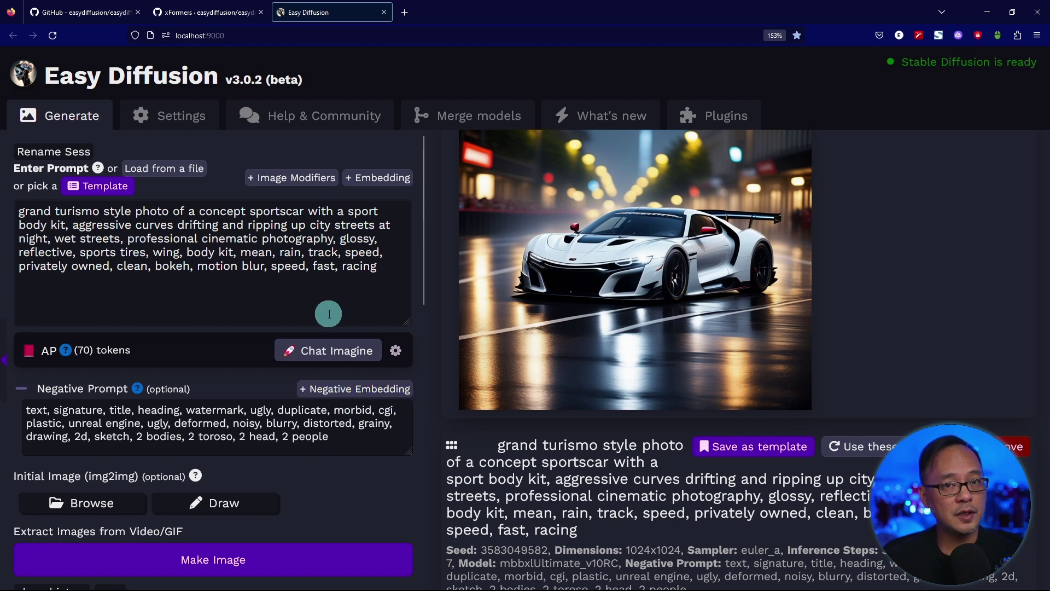
scroll(297, 323, "down", 10)
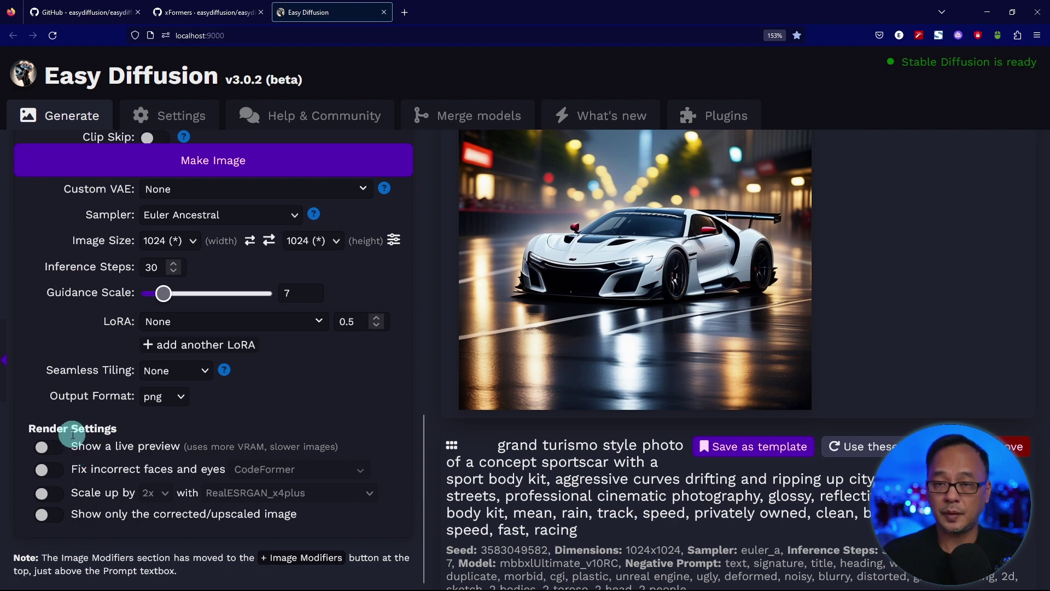
- Set GPU Memory Usage to Low in System Settings and save the settings
left_click(170, 115)
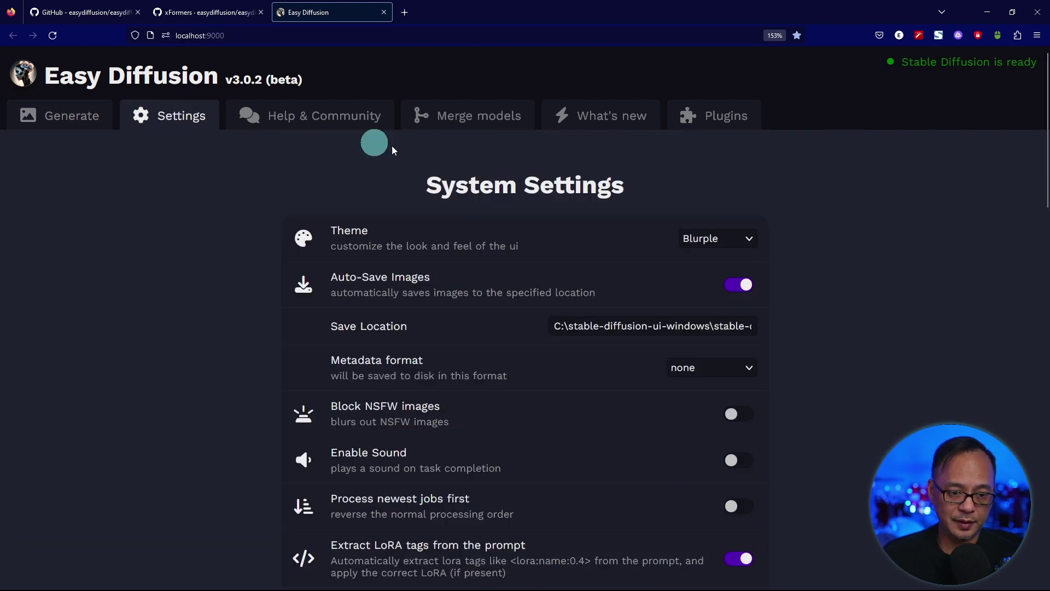
scroll(472, 254, "down", 6)
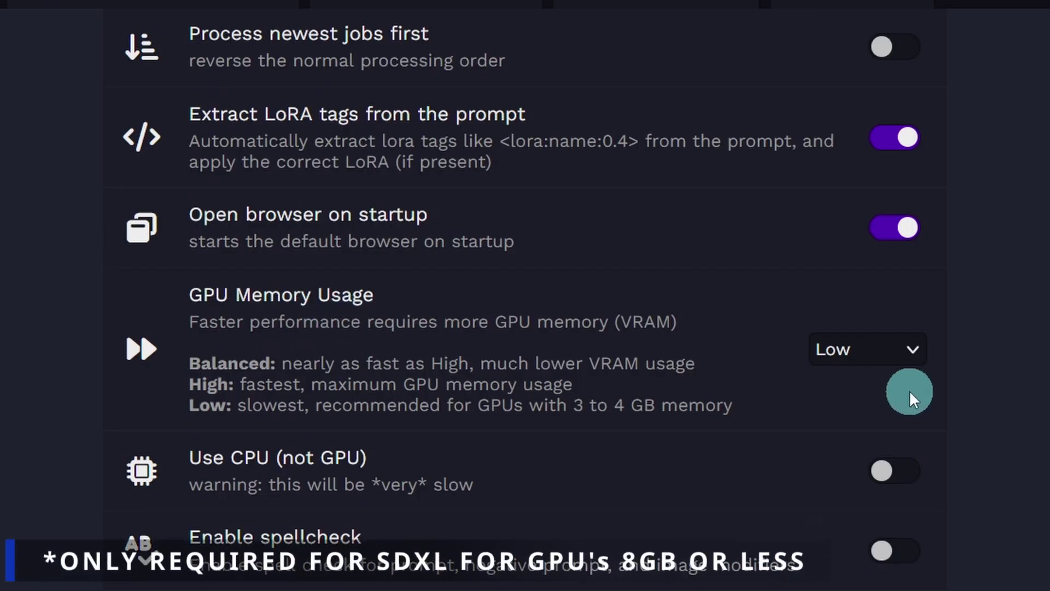
left_click(872, 348)
left_click(863, 437)
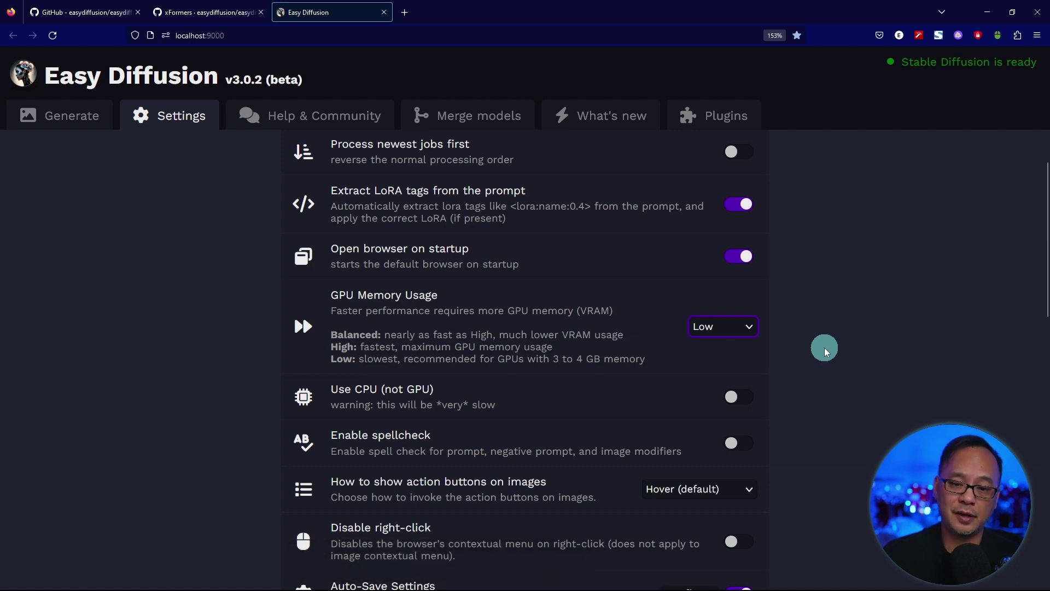
left_click(722, 328)
left_click(903, 301)
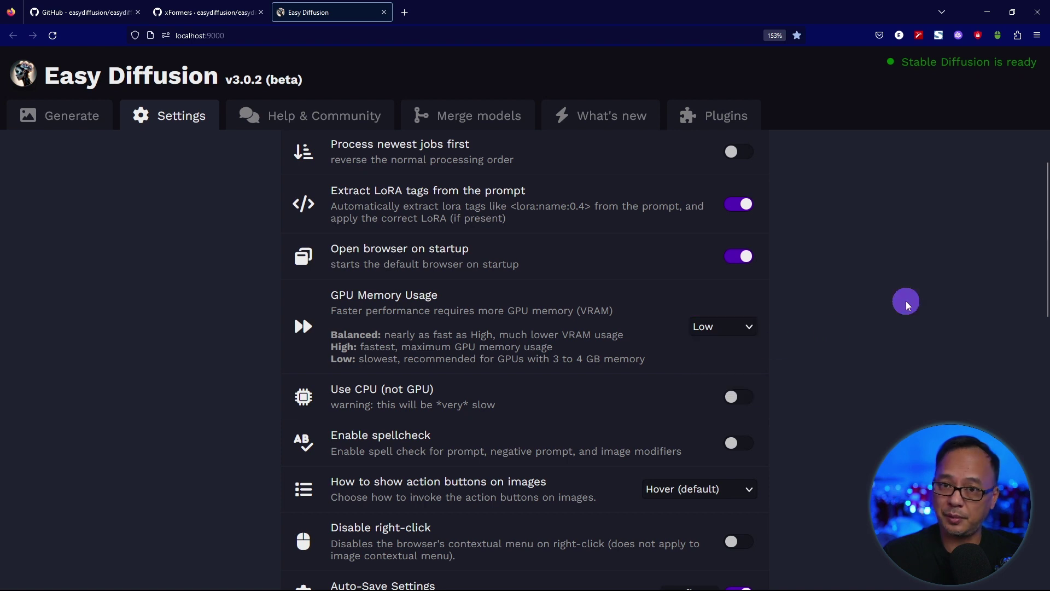
scroll(410, 290, "down", 10)
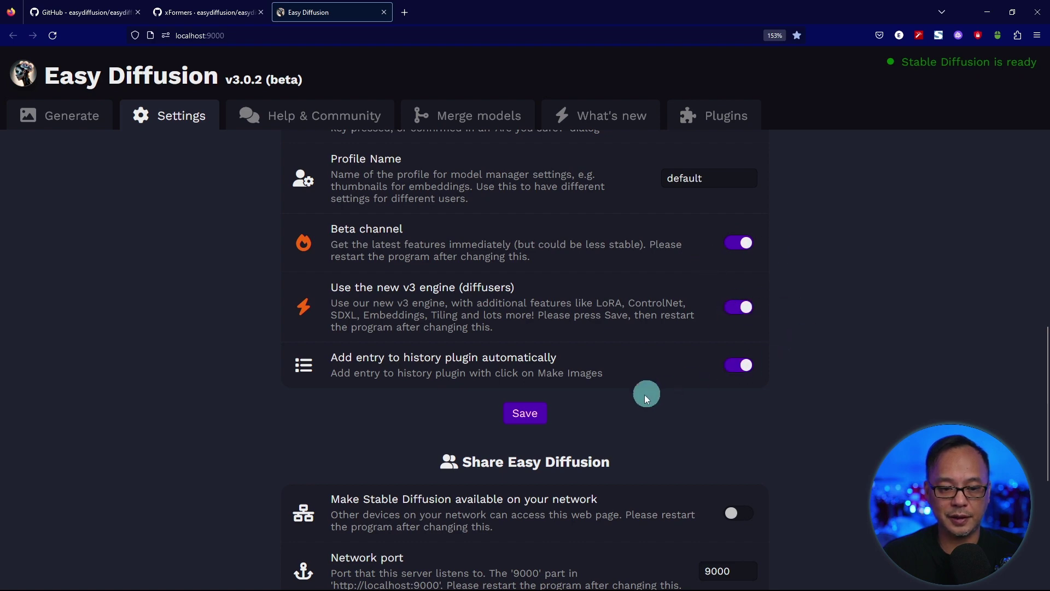
left_click(535, 421)
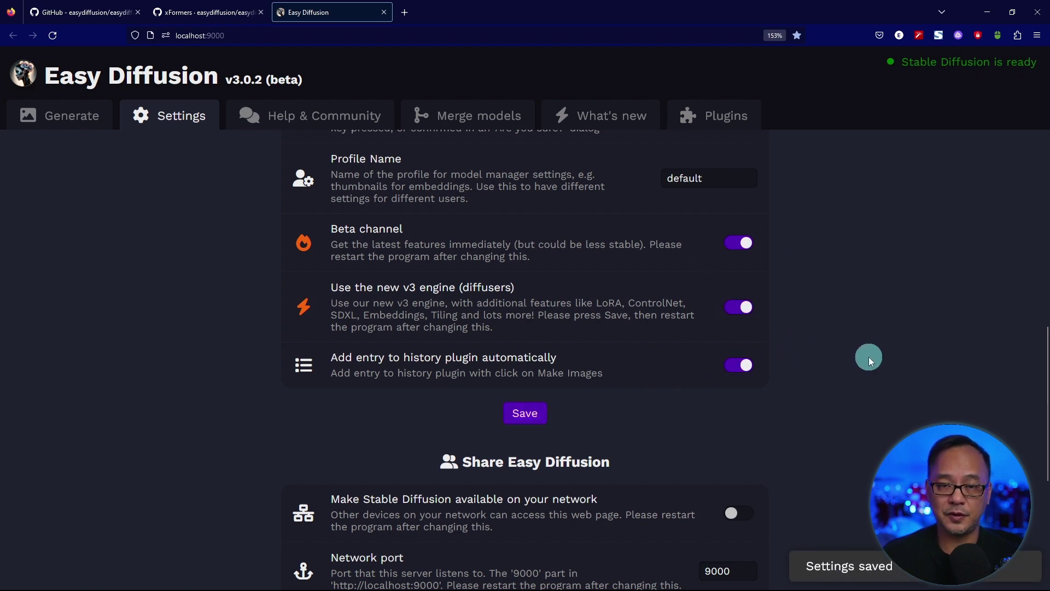
key("ctrl+plus")
key("ctrl+plus")
key("ctrl+plus")
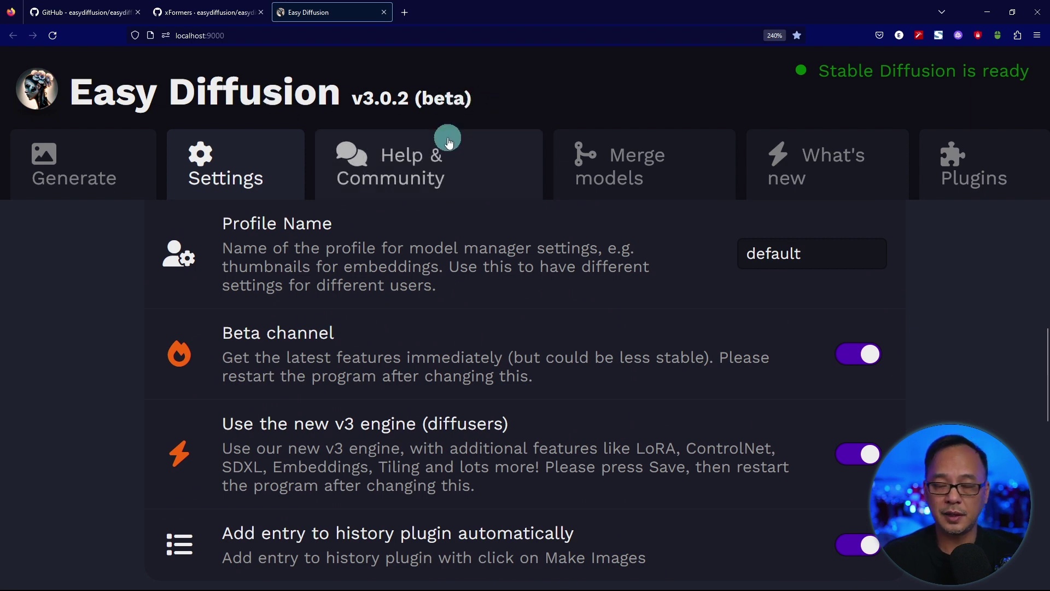
- Close the Easy Diffusion tab, confirming Leave page, so the xFormers wiki page shows
left_click(384, 12)
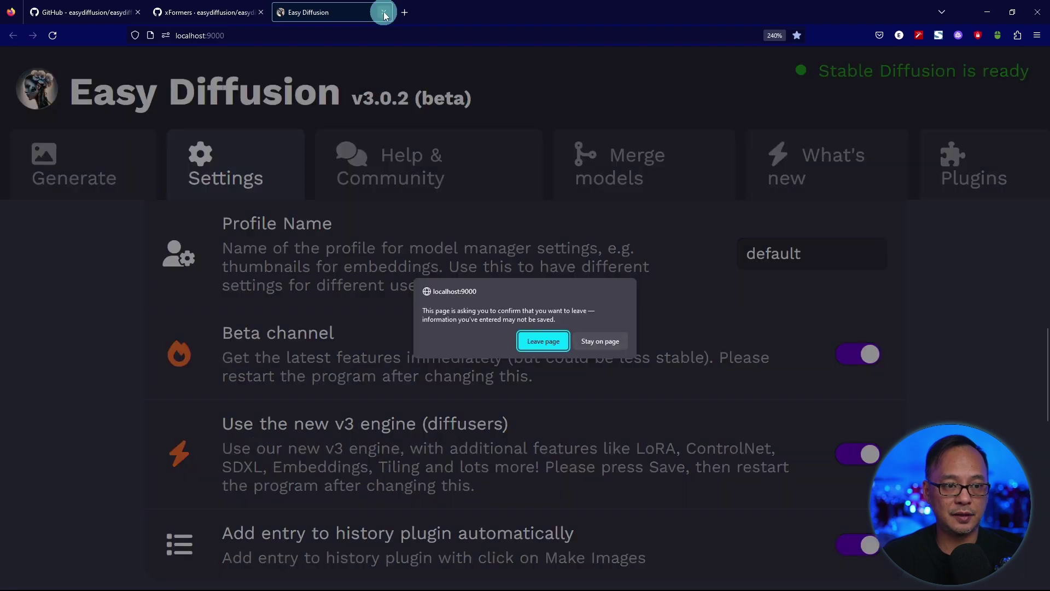
left_click(543, 341)
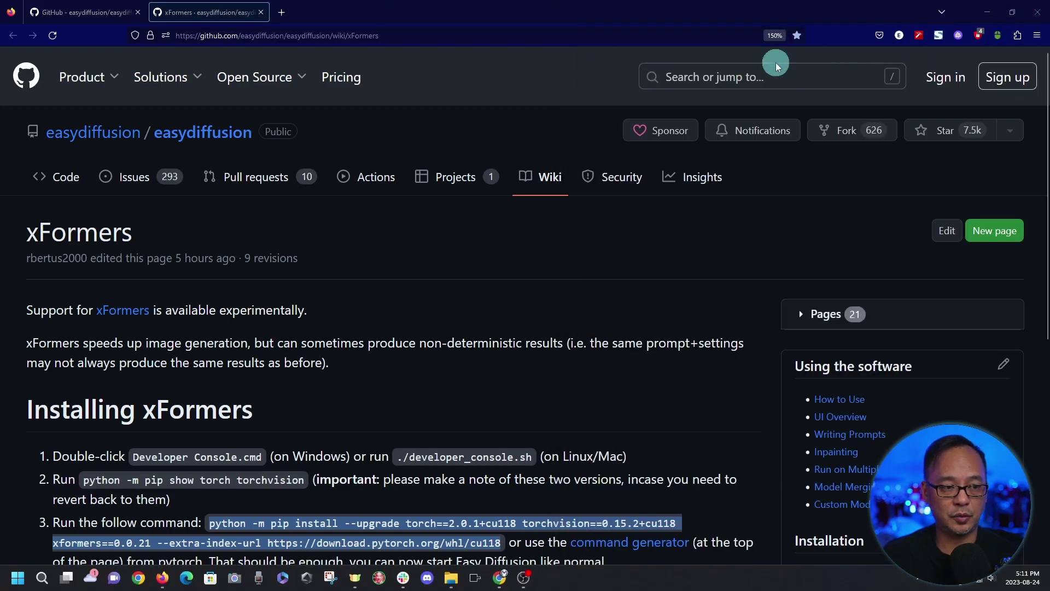
left_click(617, 233)
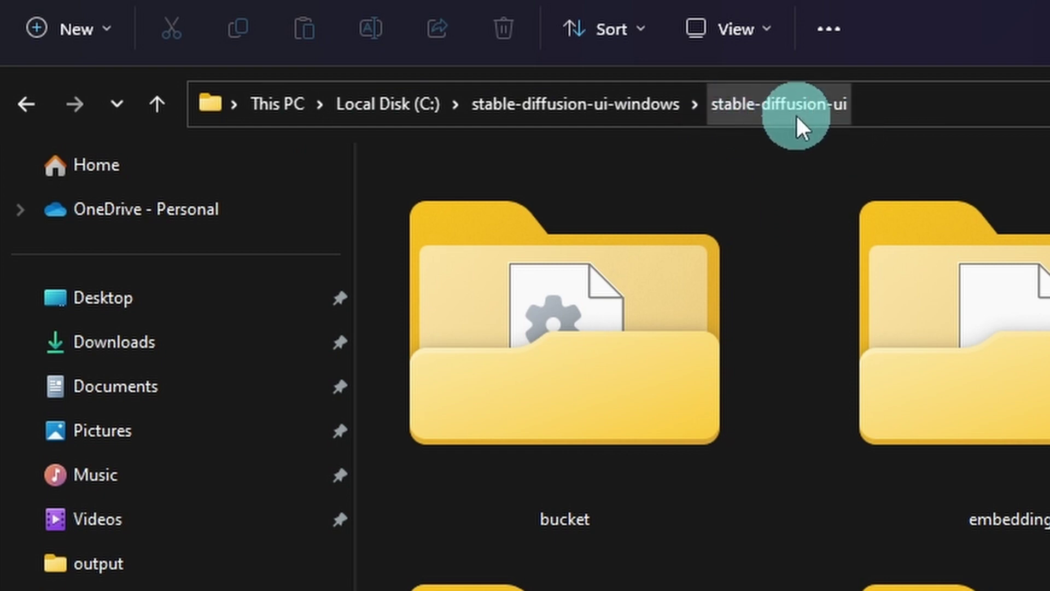
- Launch Developer Console.cmd from the stable-diffusion-ui folder and place the console on the right
scroll(799, 243, "down", 2)
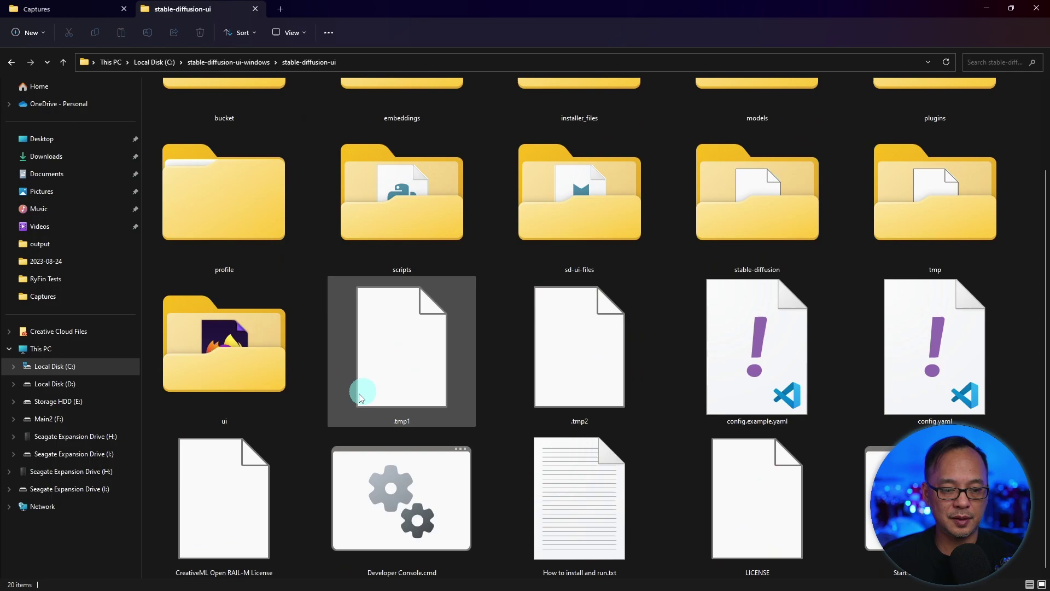
left_click(382, 449)
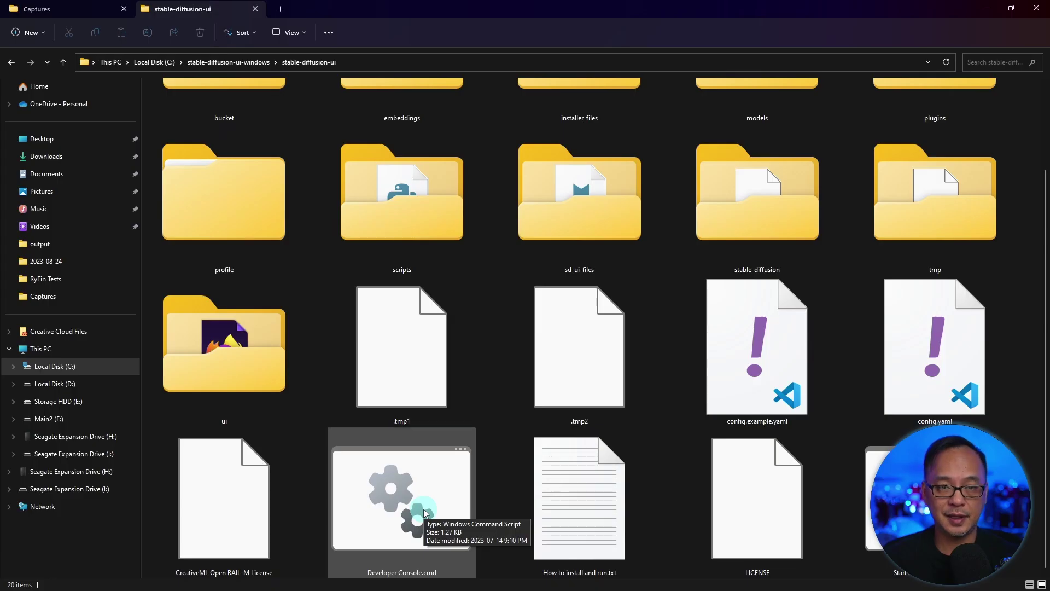
double_click(424, 509)
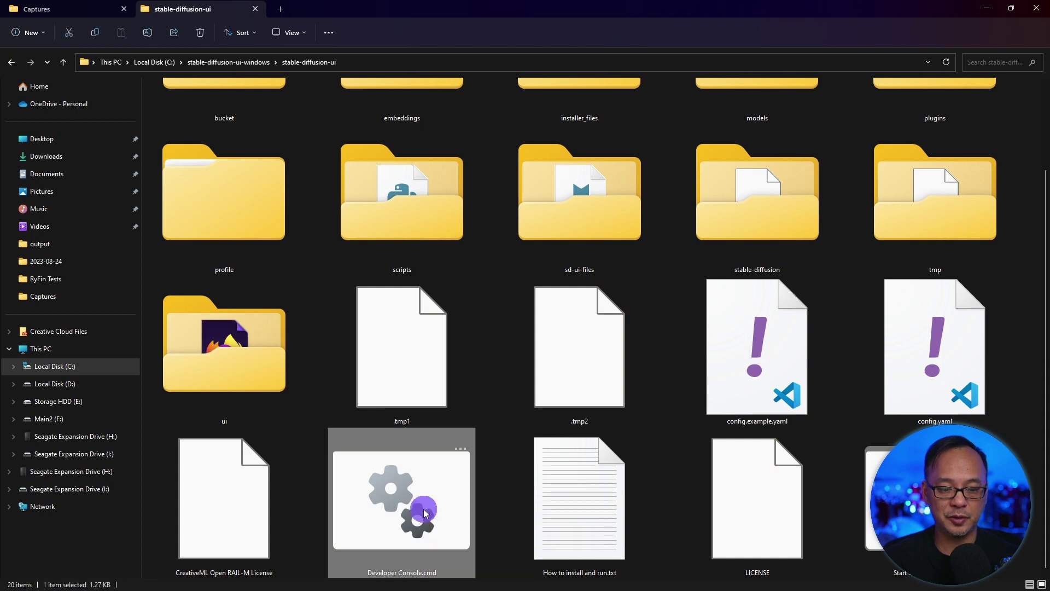
left_click_drag(503, 97, 837, 27)
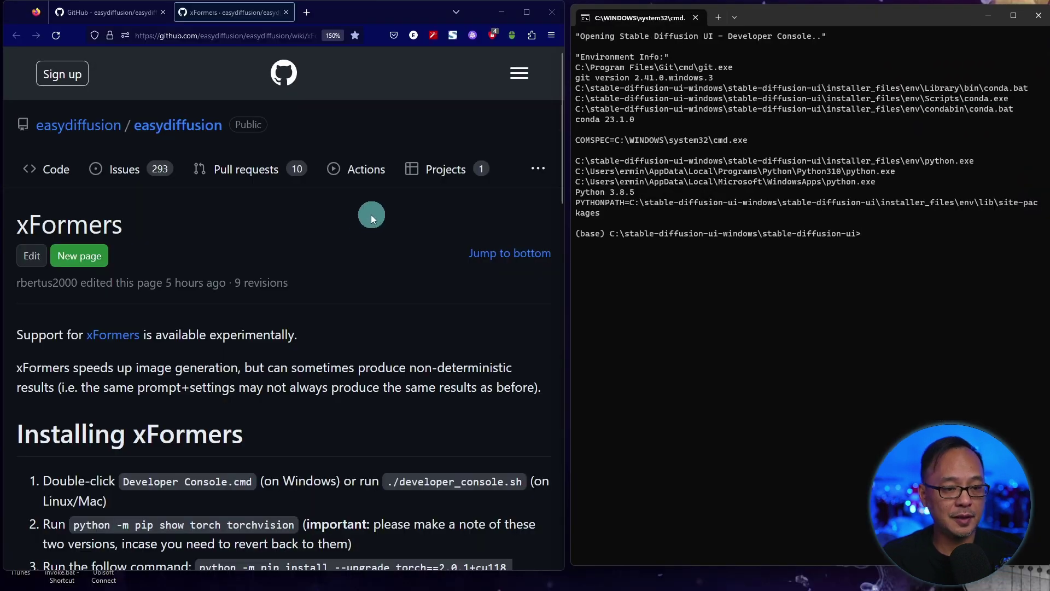
- Check torch versions, then install torch 2.0.1+cu118, torchvision 0.15.2+cu118 and xformers 0.0.21
scroll(370, 215, "down", 3)
scroll(370, 216, "down", 1)
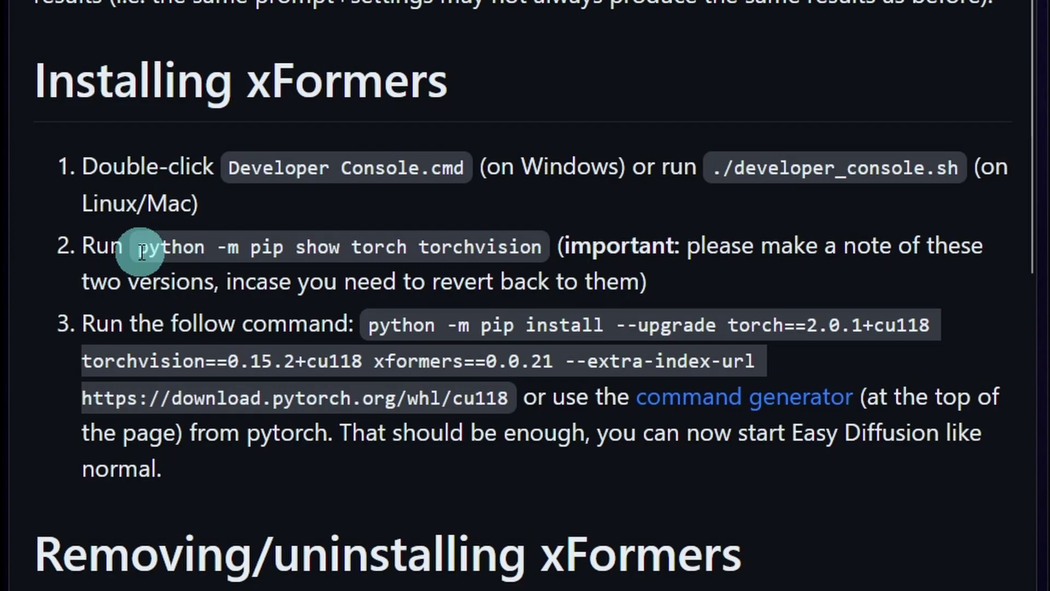
left_click_drag(141, 251, 536, 251)
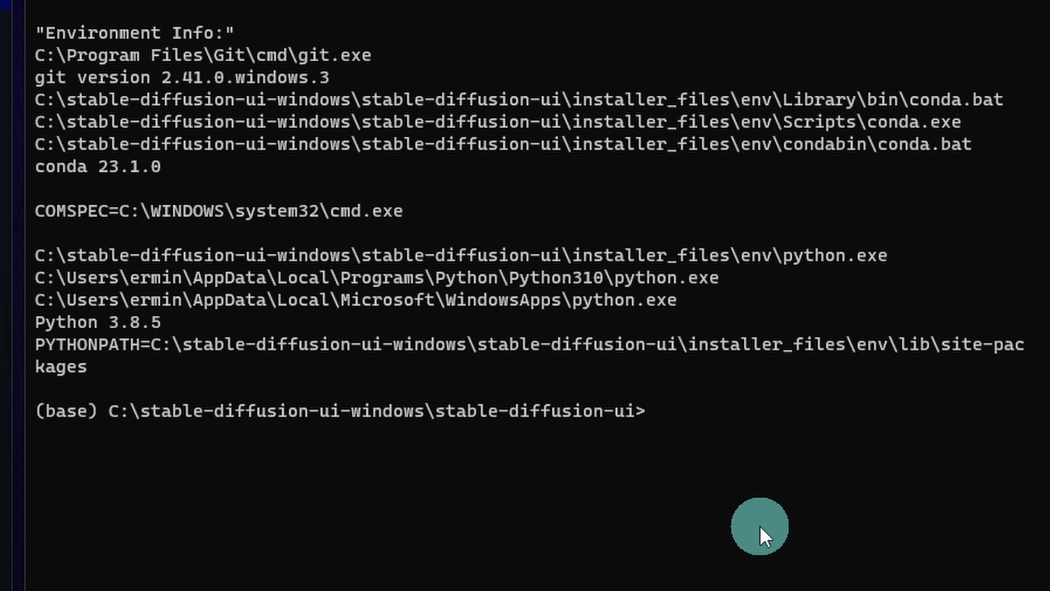
type("python -m pip show torch torchvision")
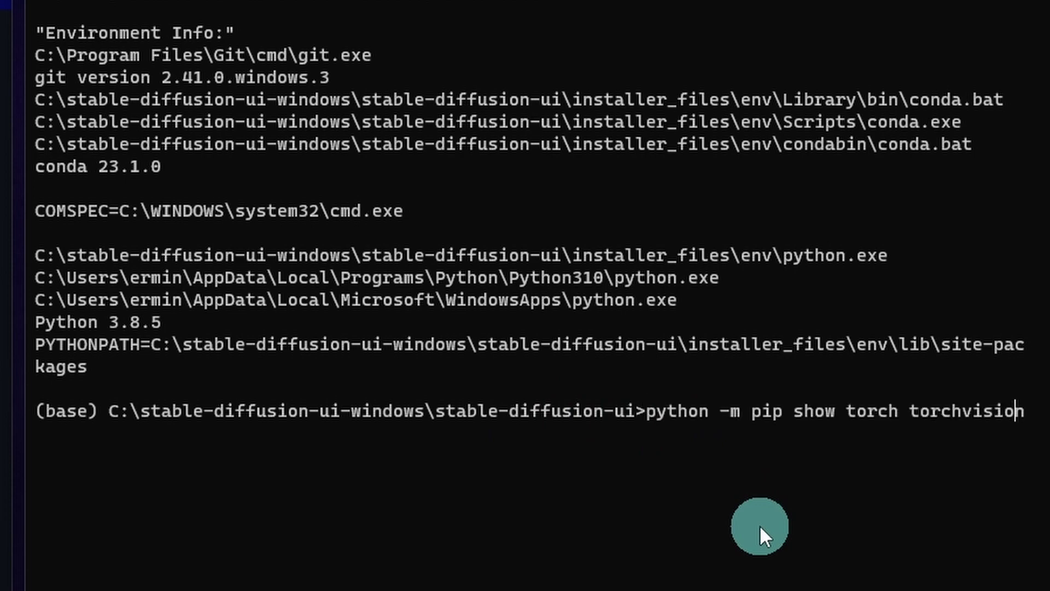
key("Return")
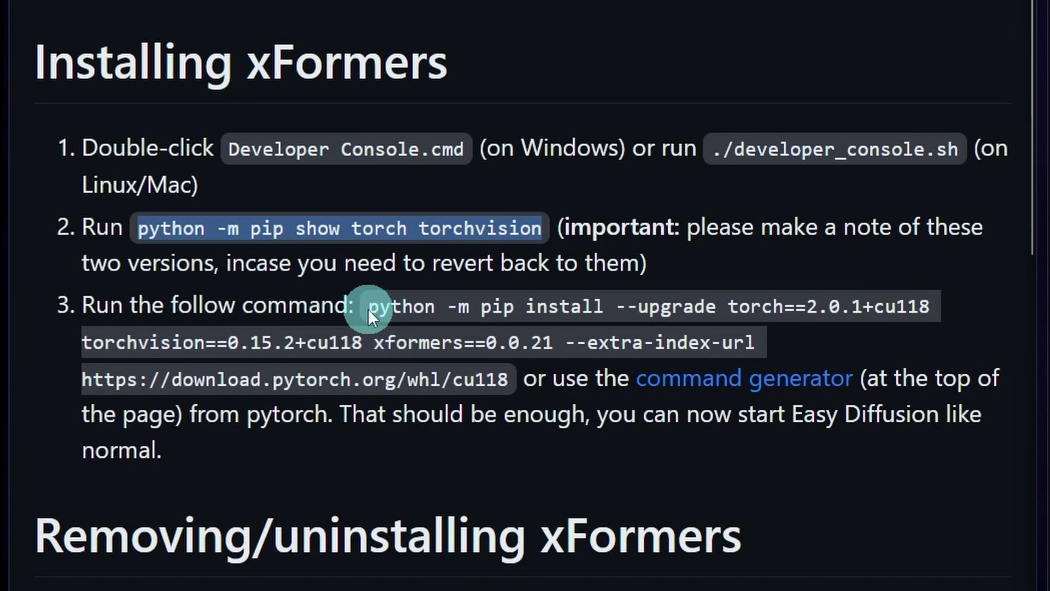
left_click_drag(368, 307, 511, 382)
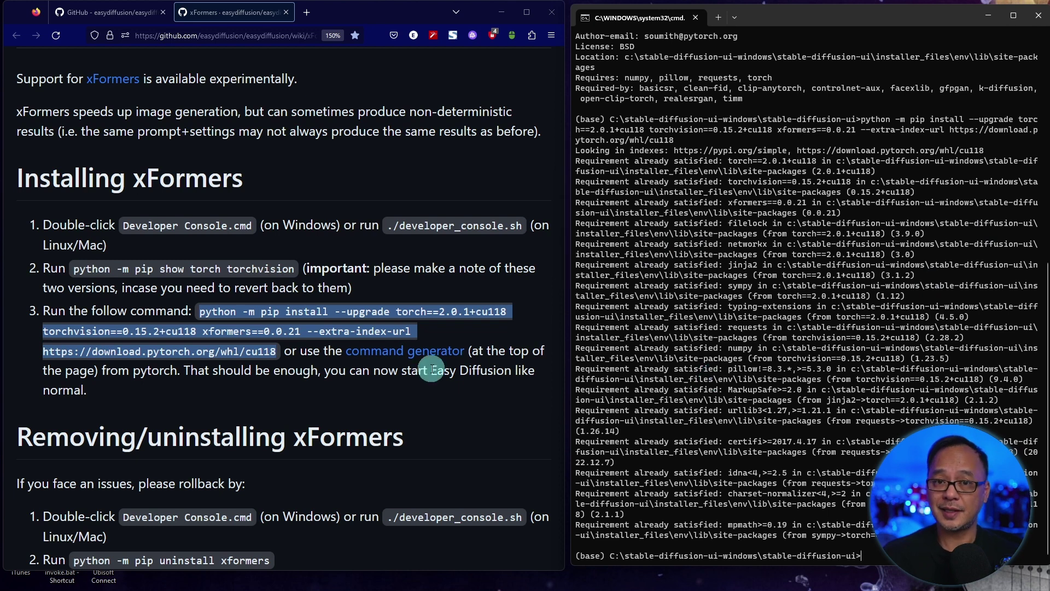
scroll(440, 326, "down", 4)
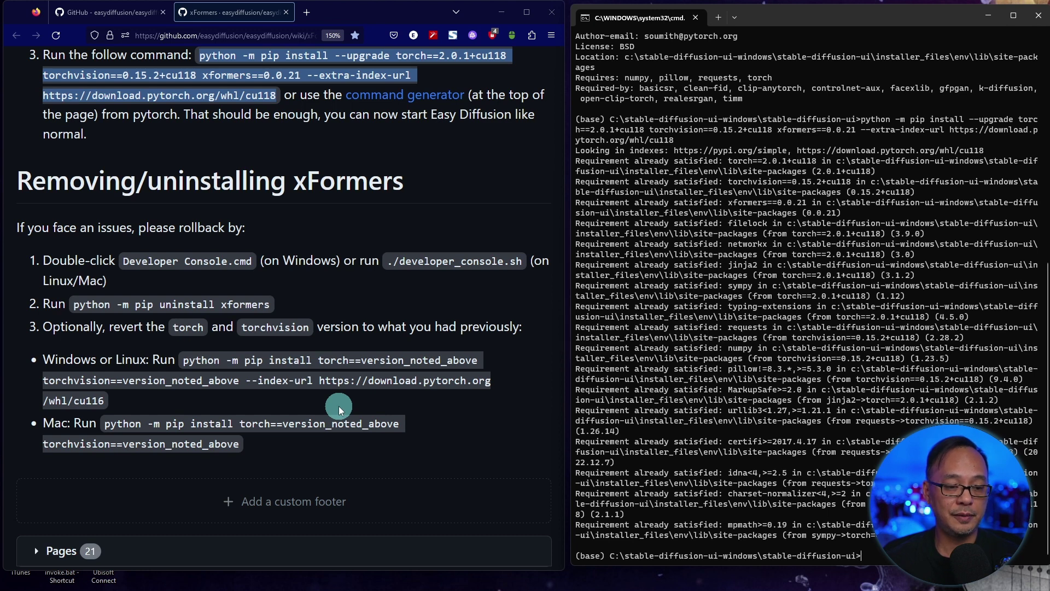
- Render the grand turismo batmobile supercar prompt at 1024×1024 and enqueue a second image
left_click(1039, 22)
key("super+Up")
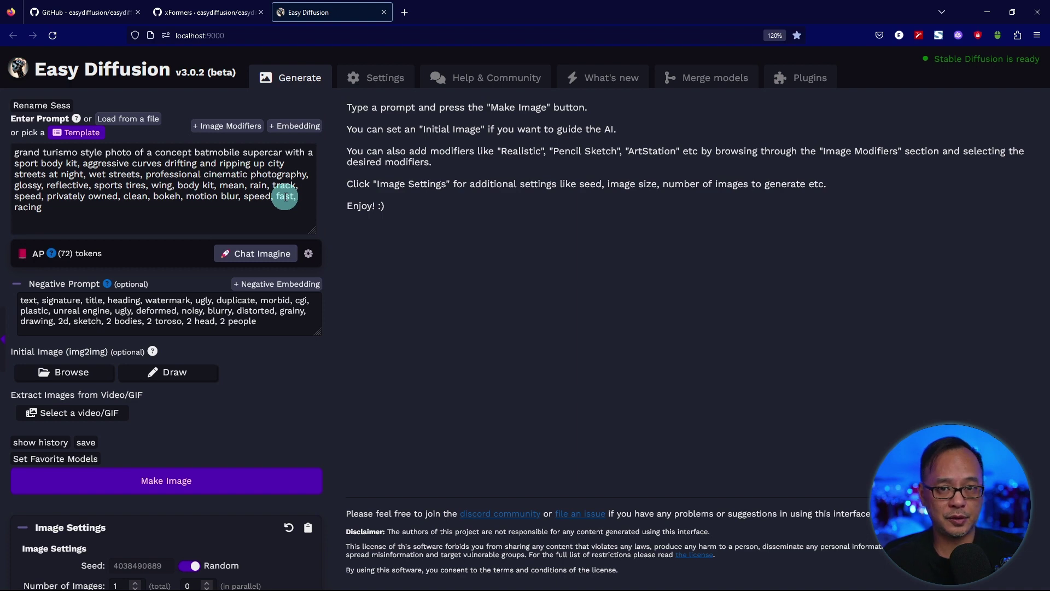
left_click(157, 485)
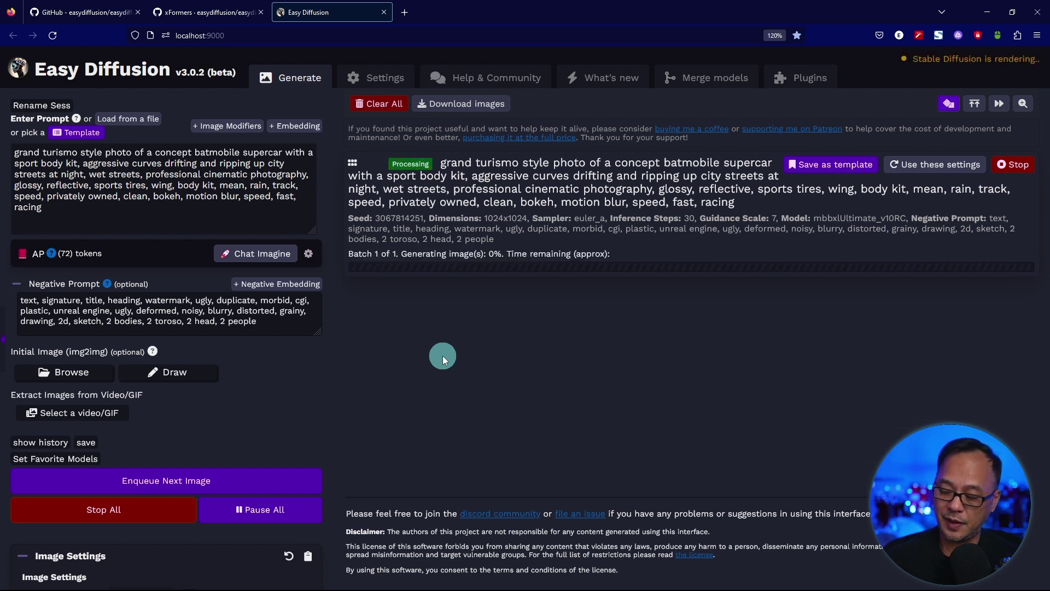
key("ctrl+Return")
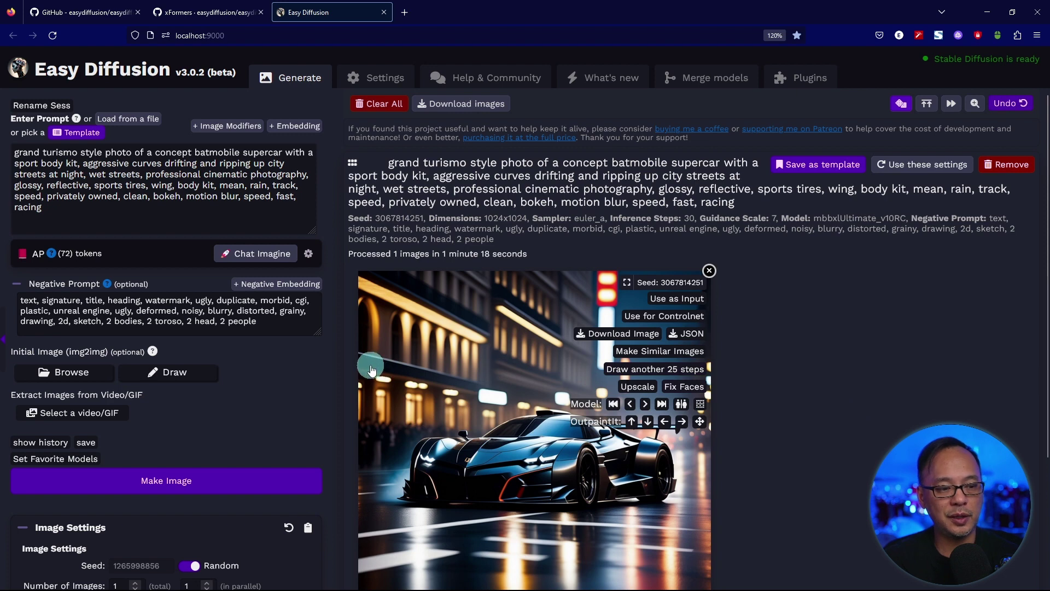
scroll(246, 356, "down", 5)
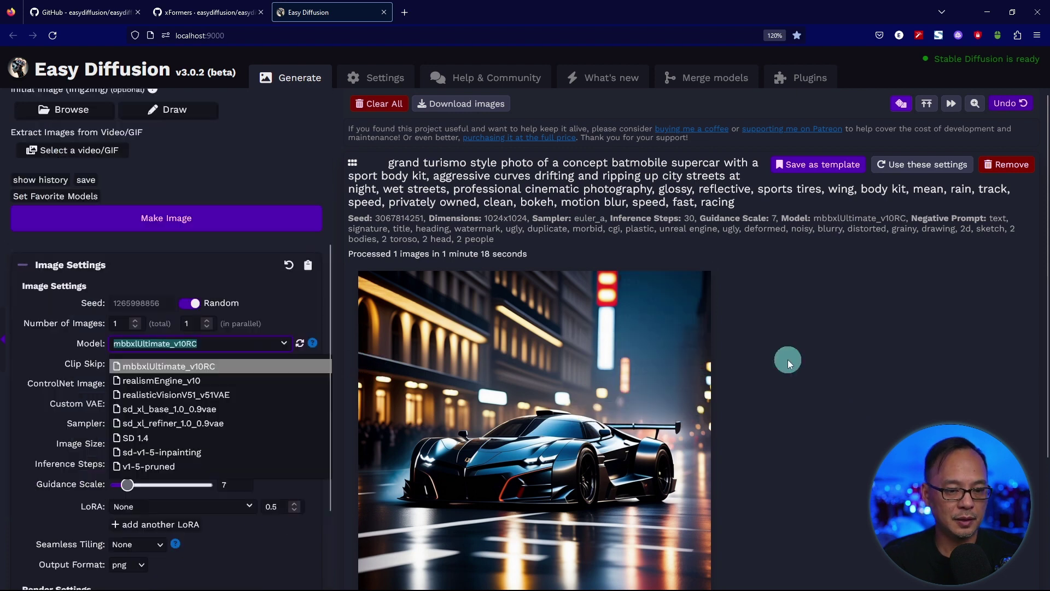
- Use the Venom image as img2img input with sd_xl_refiner_1.0_0.9vae, 10 steps, prompt strength 0.2
left_click(247, 353)
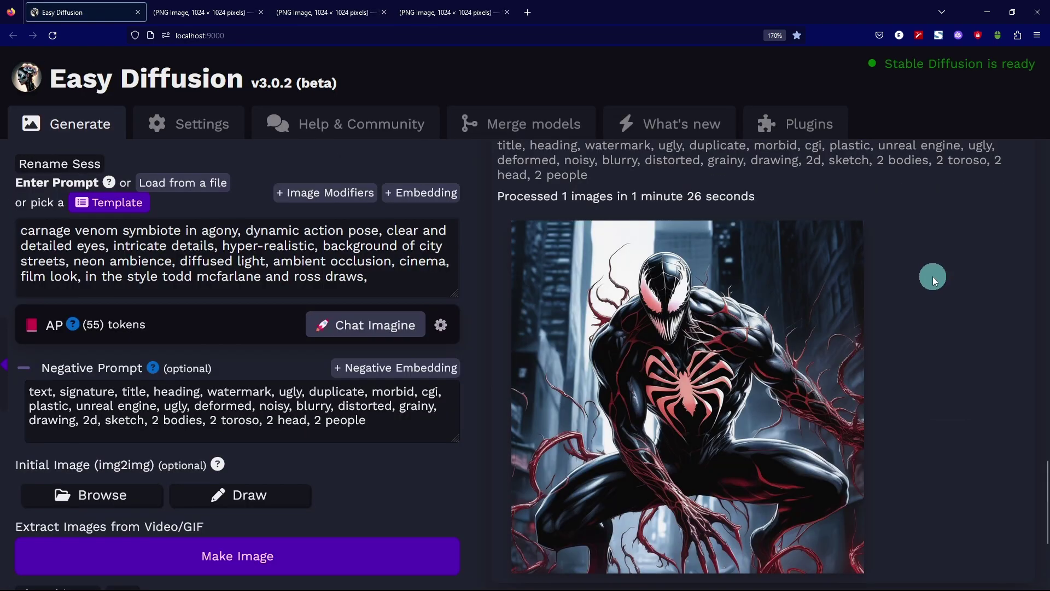
mouse_move(856, 278)
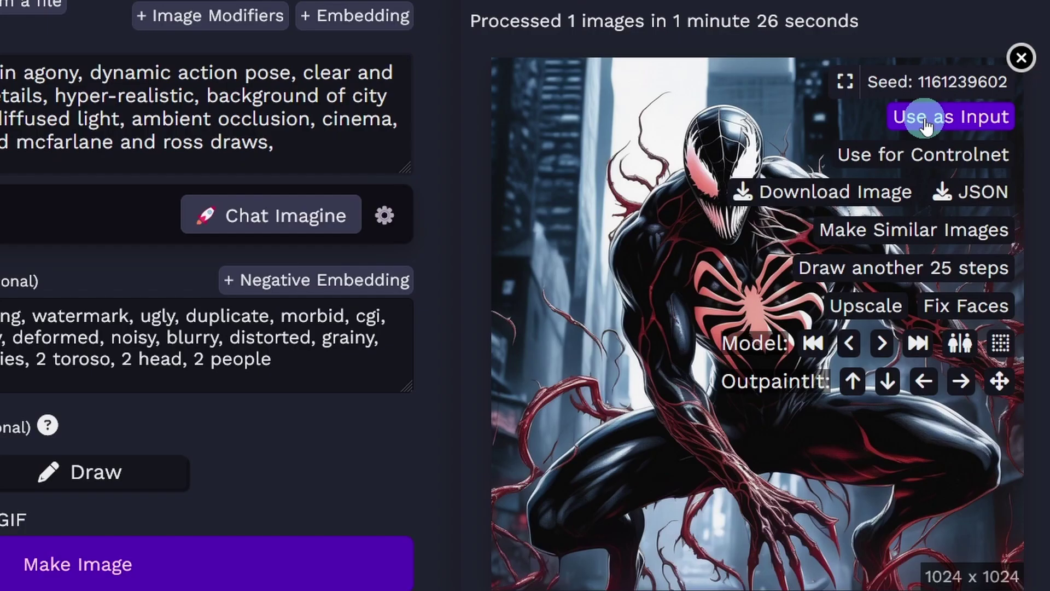
left_click(926, 122)
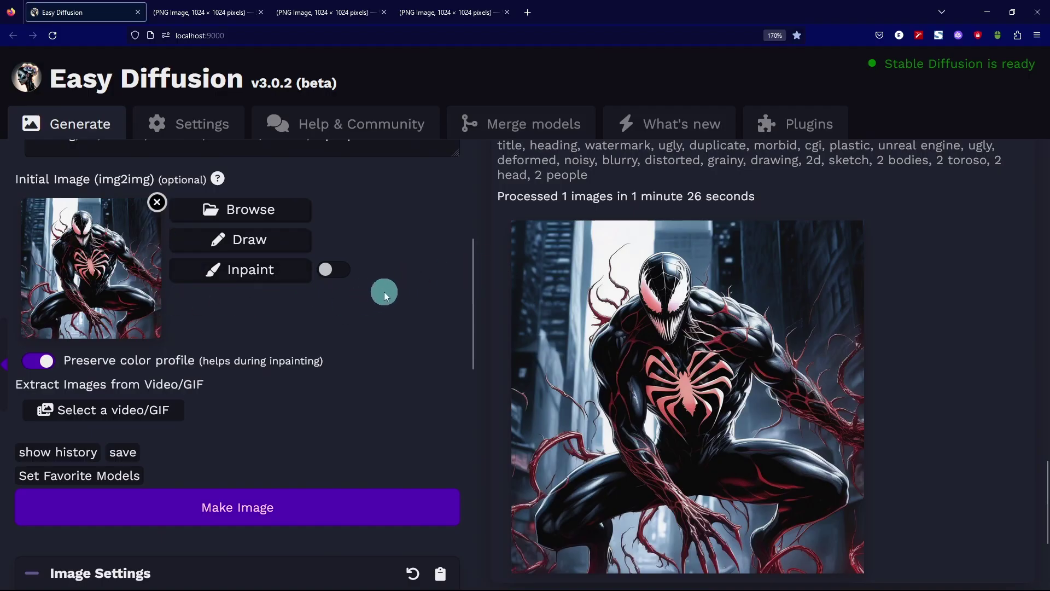
scroll(382, 289, "down", 6)
scroll(354, 287, "up", 3)
left_click(290, 398)
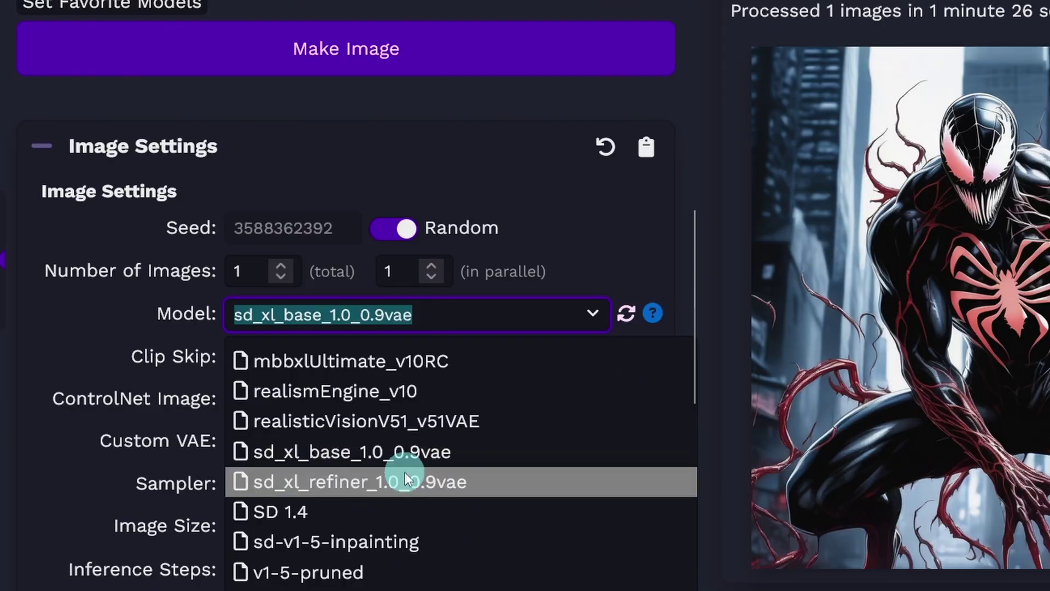
left_click(278, 513)
scroll(409, 308, "down", 5)
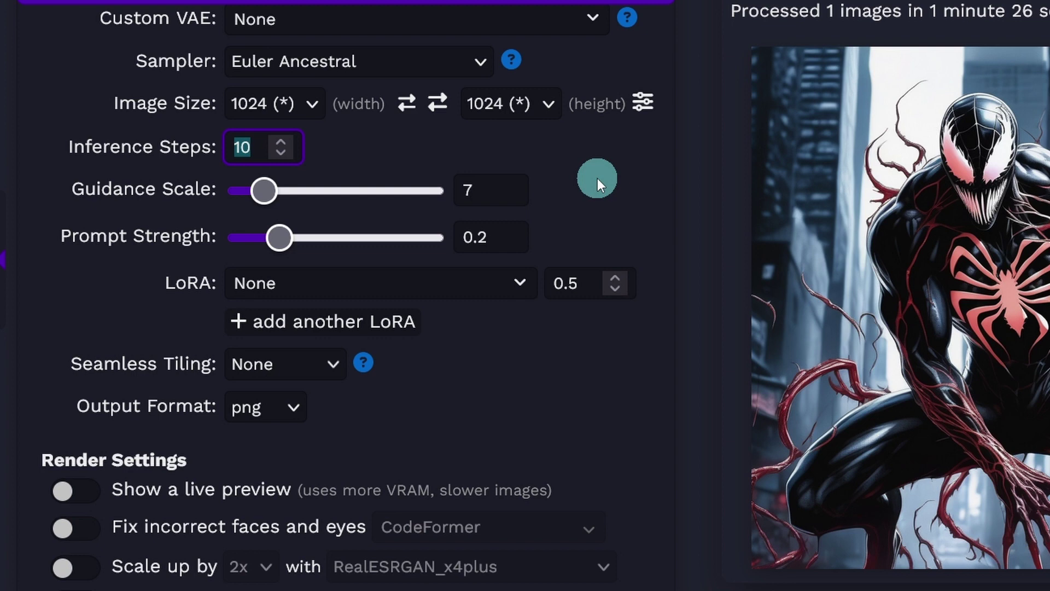
double_click(501, 234)
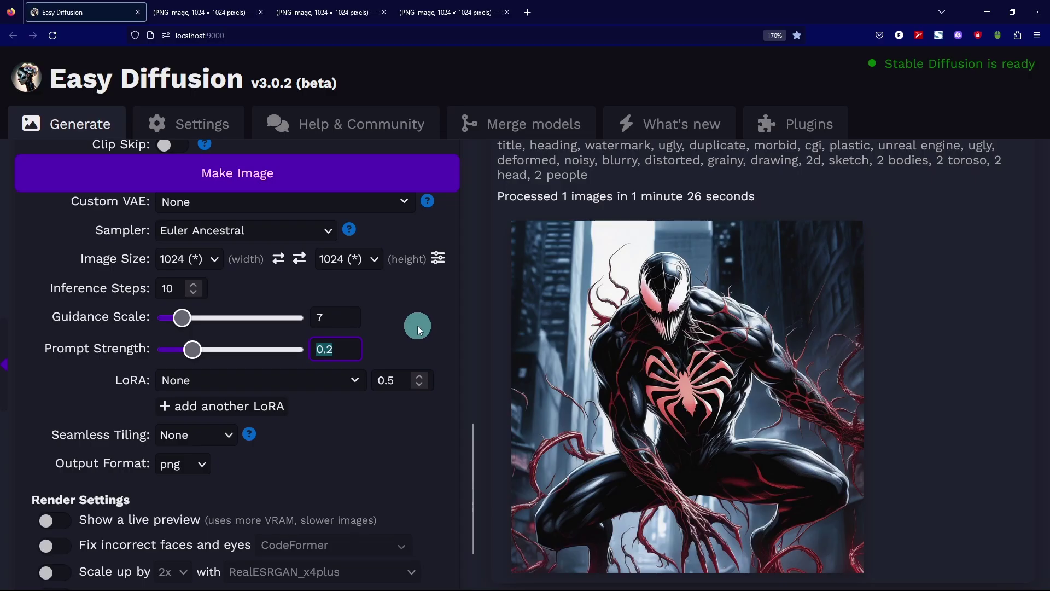
- Zoom in to 240% on the second full-size Venom PNG, then move to the third render
key("ctrl+Tab")
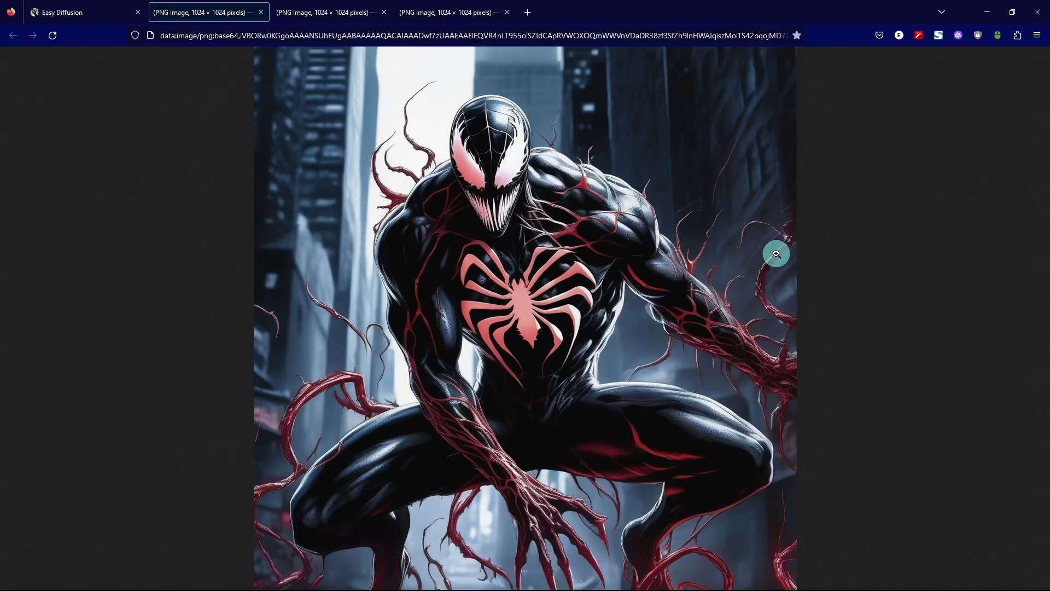
scroll(776, 253, "up", 6)
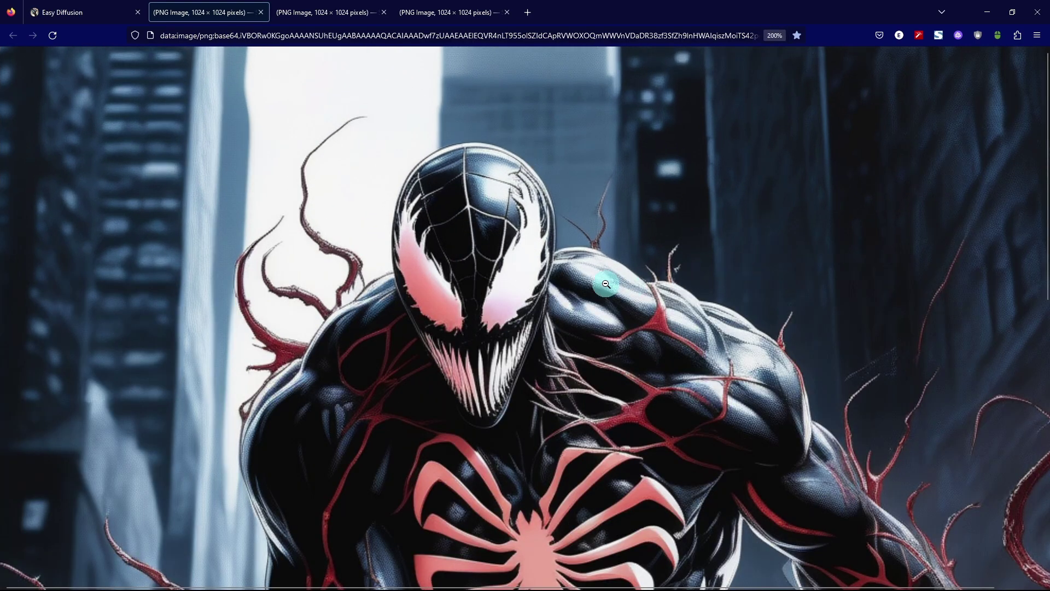
scroll(606, 283, "up", 1)
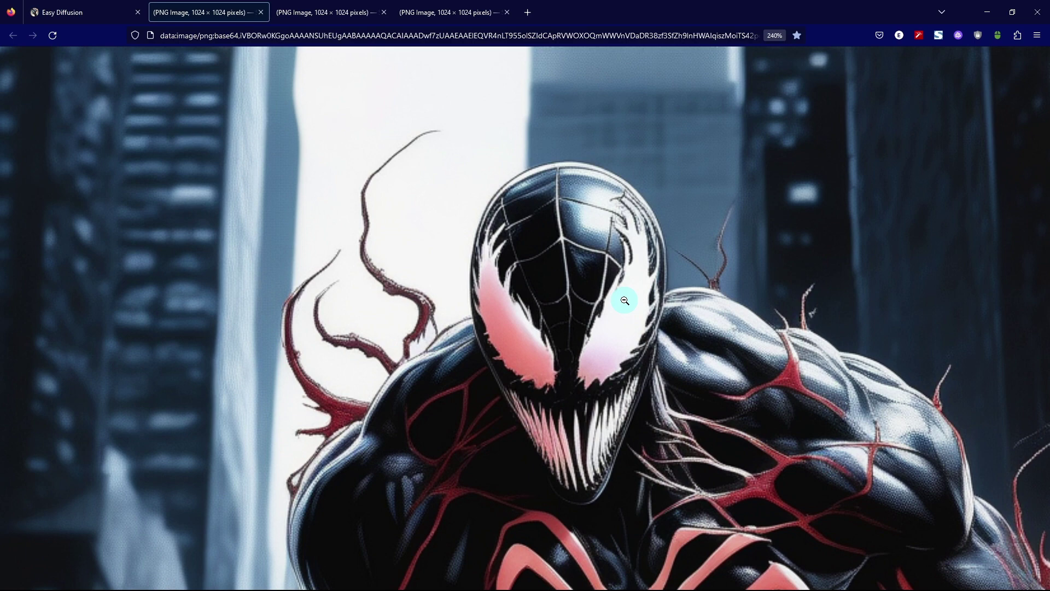
scroll(624, 300, "down", 2)
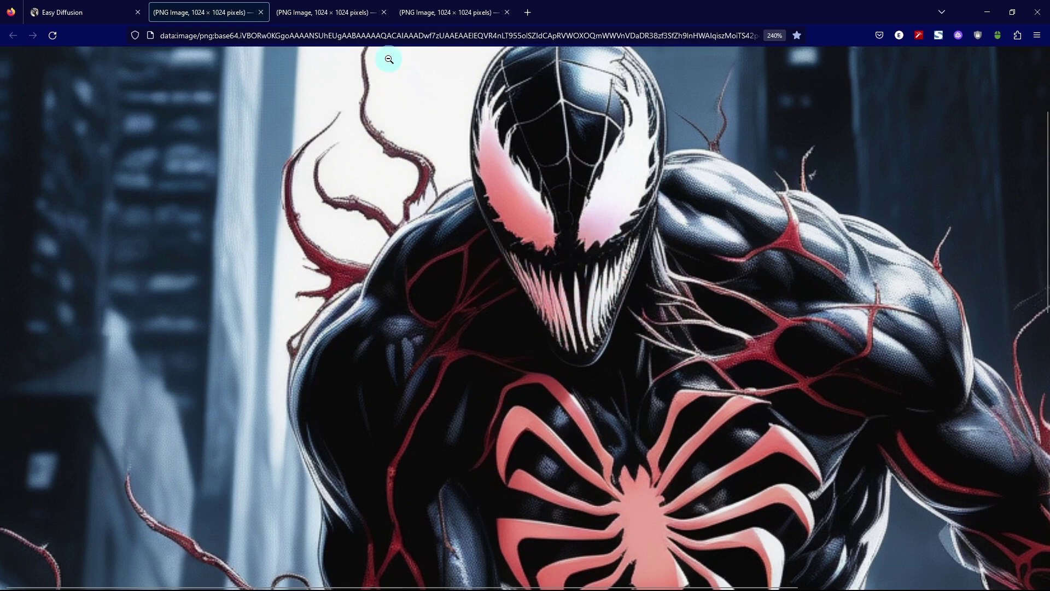
left_click(326, 12)
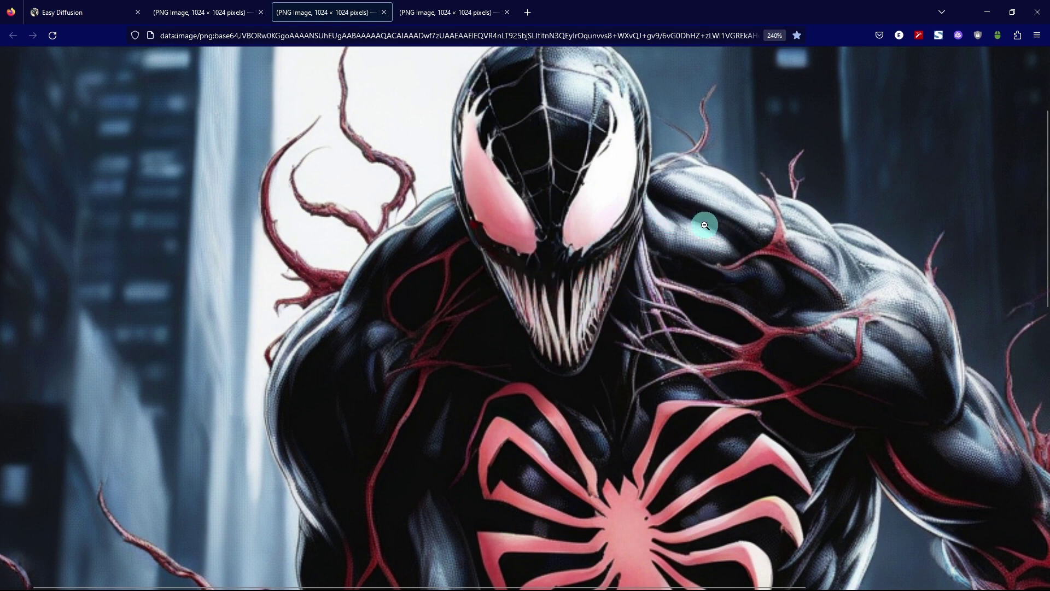
- Flip between the second, third and fourth Venom PNG tabs to compare the renders
left_click(215, 18)
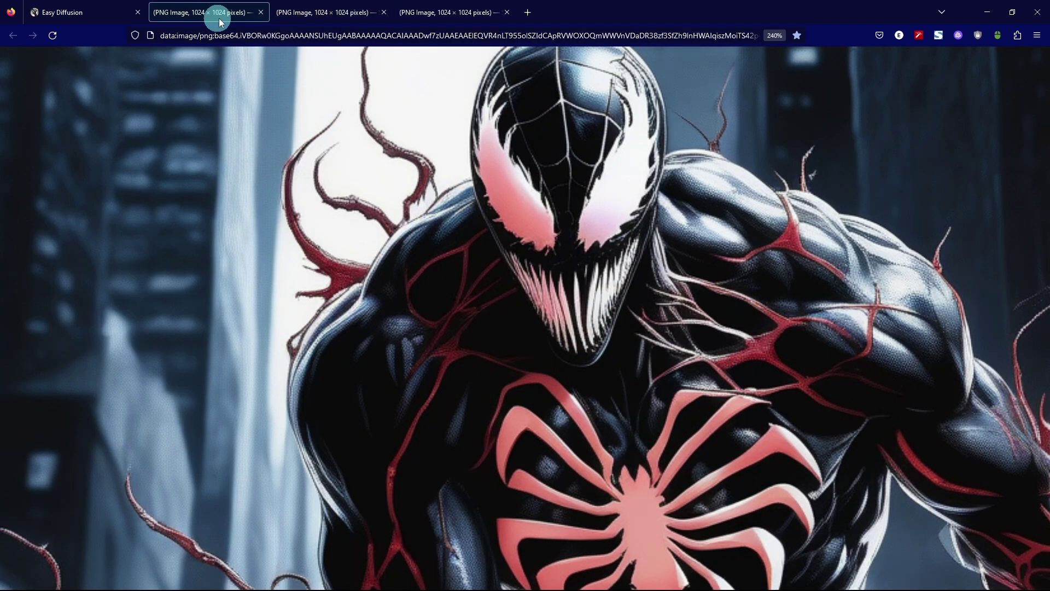
left_click(334, 15)
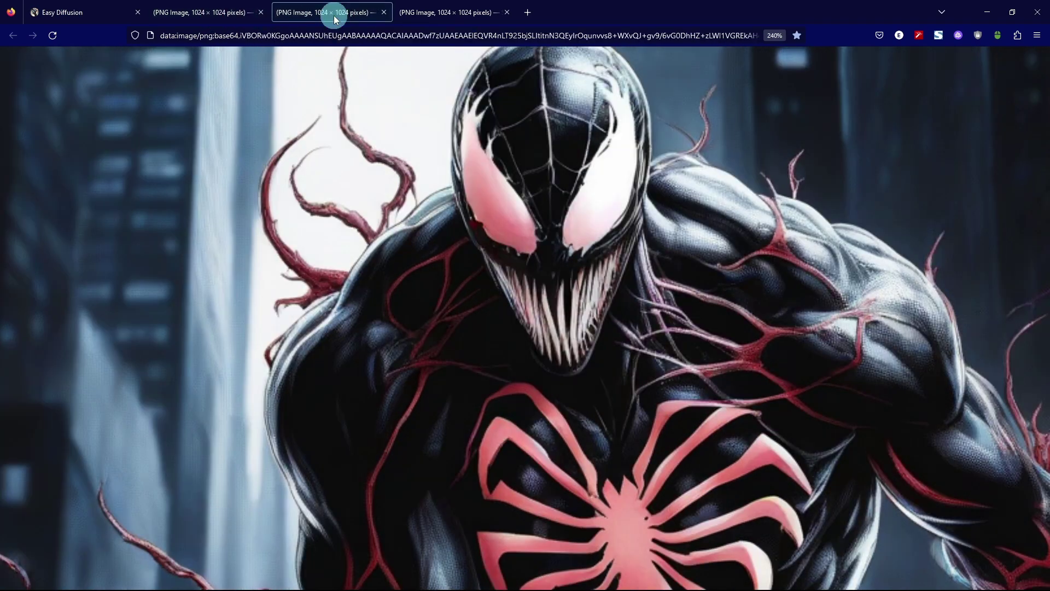
left_click(409, 13)
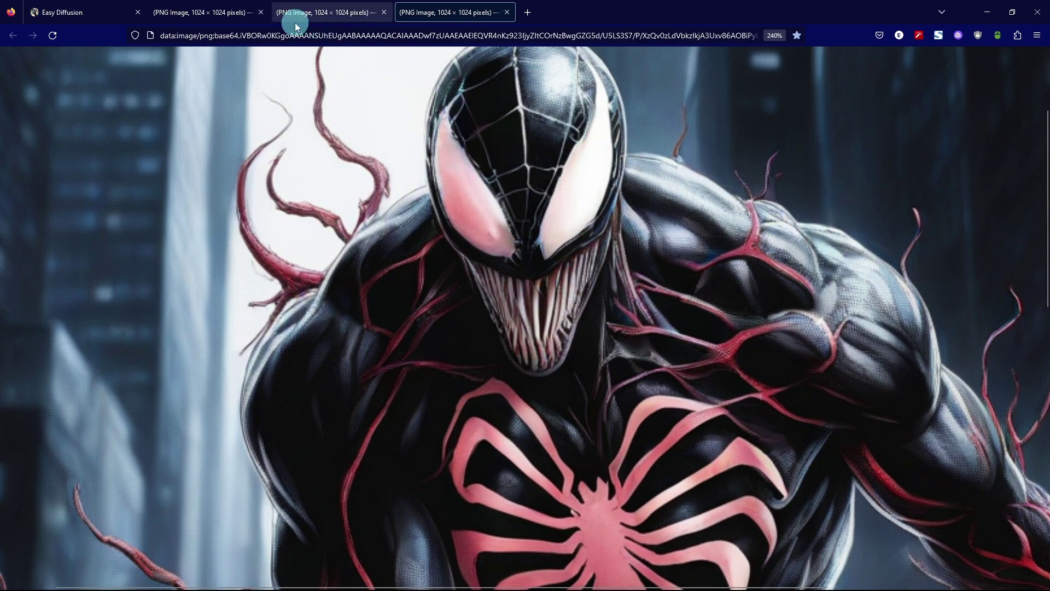
left_click(226, 20)
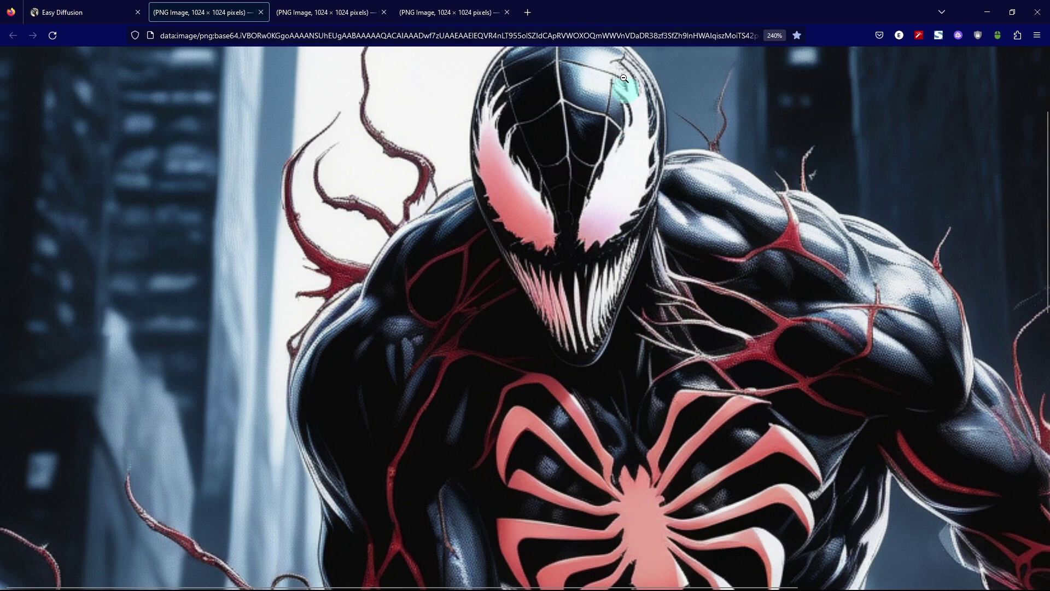
left_click(407, 21)
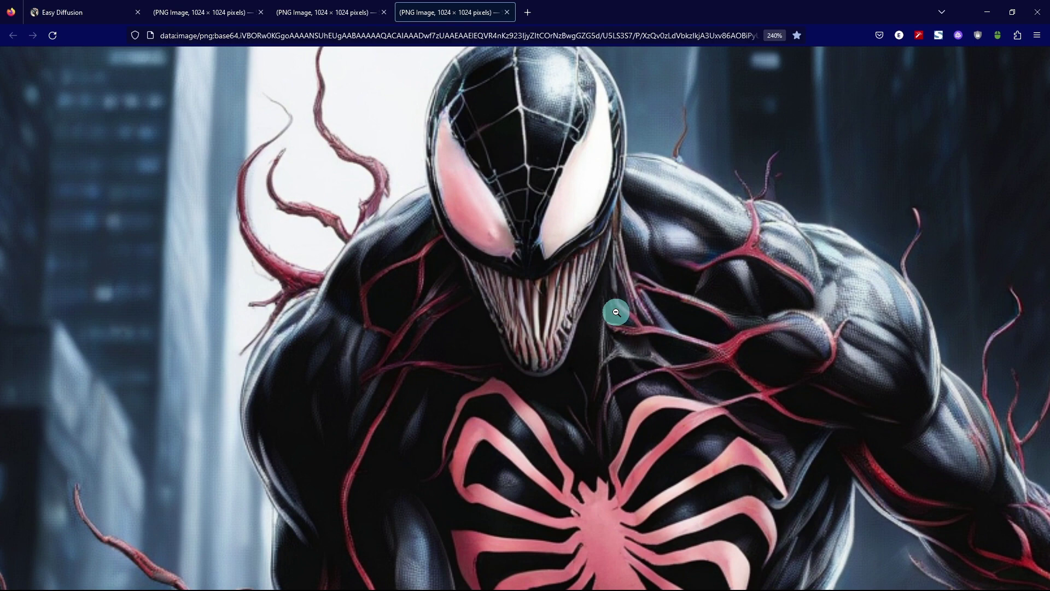
left_click(329, 12)
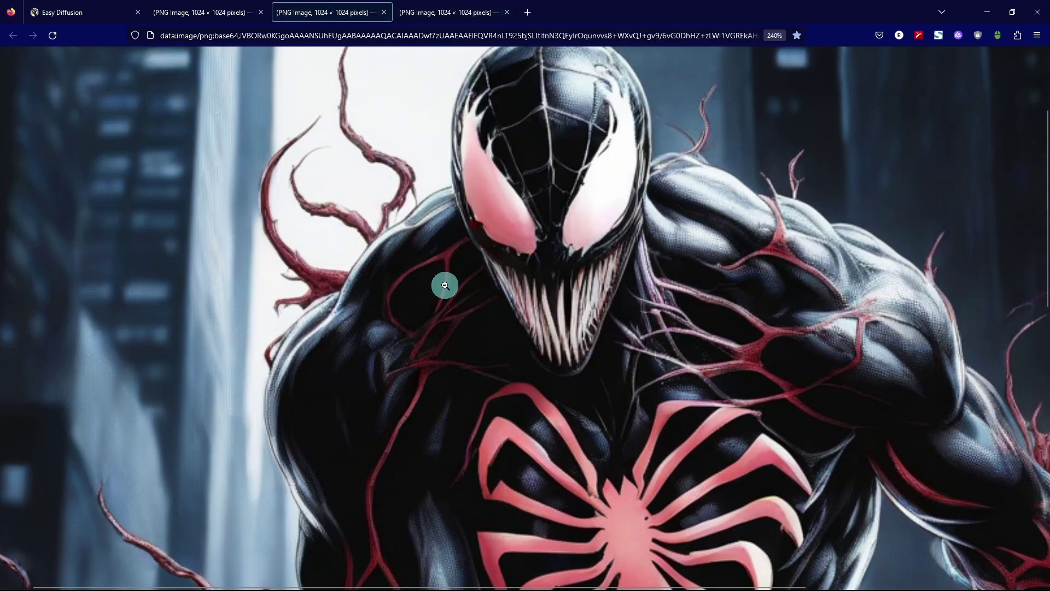
left_click(248, 12)
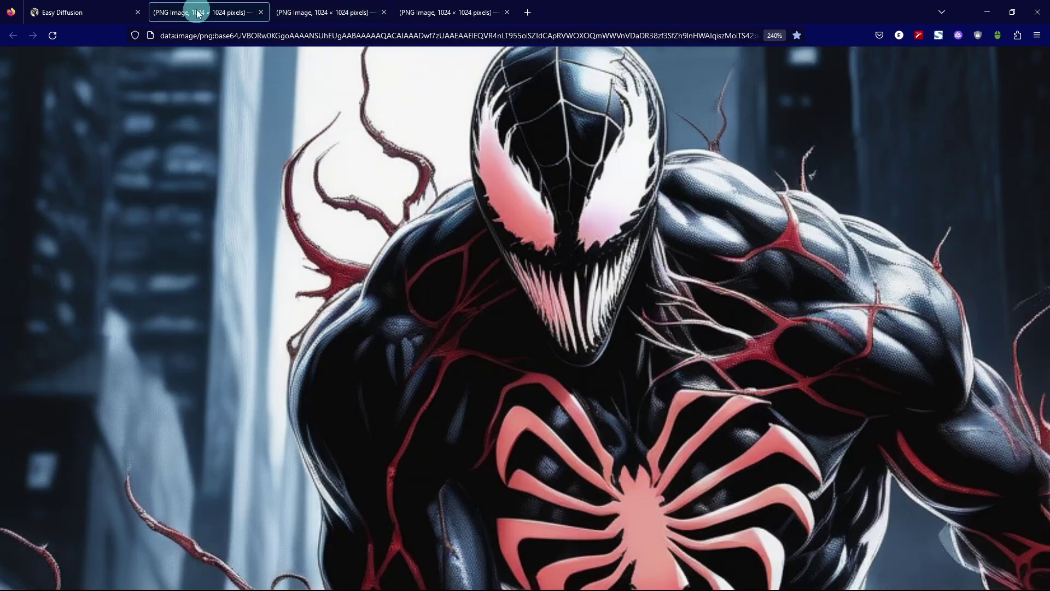